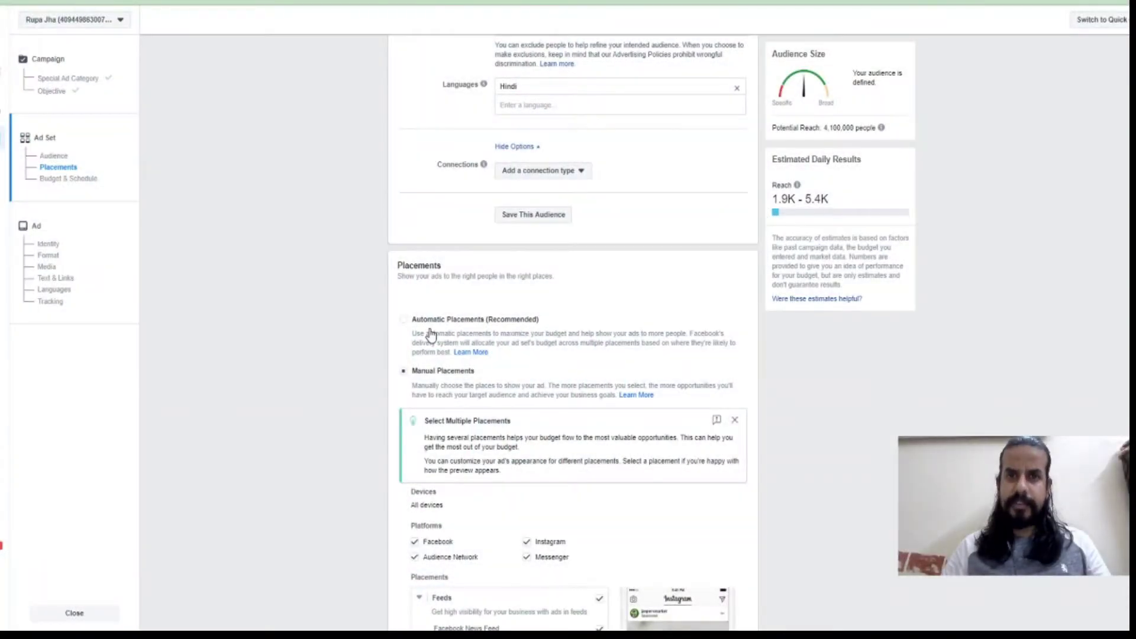
# Step: Switch the ad set to Automatic Placements, then return to Manual Placements
pyautogui.scroll(-1, 431, 334)
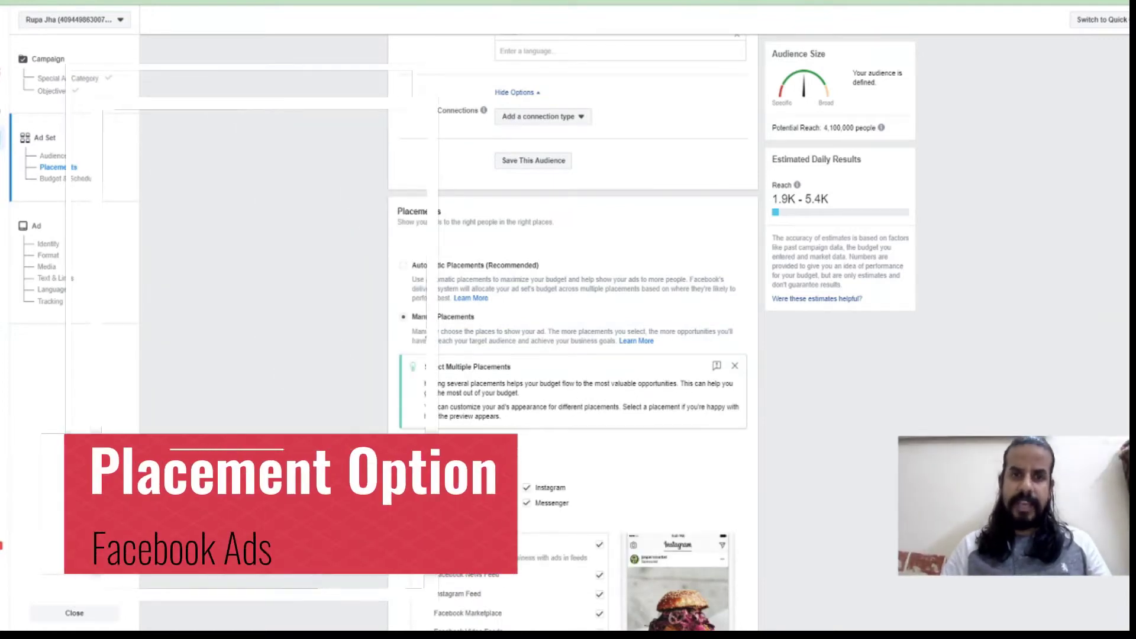
pyautogui.scroll(4, 430, 334)
pyautogui.scroll(2, 430, 334)
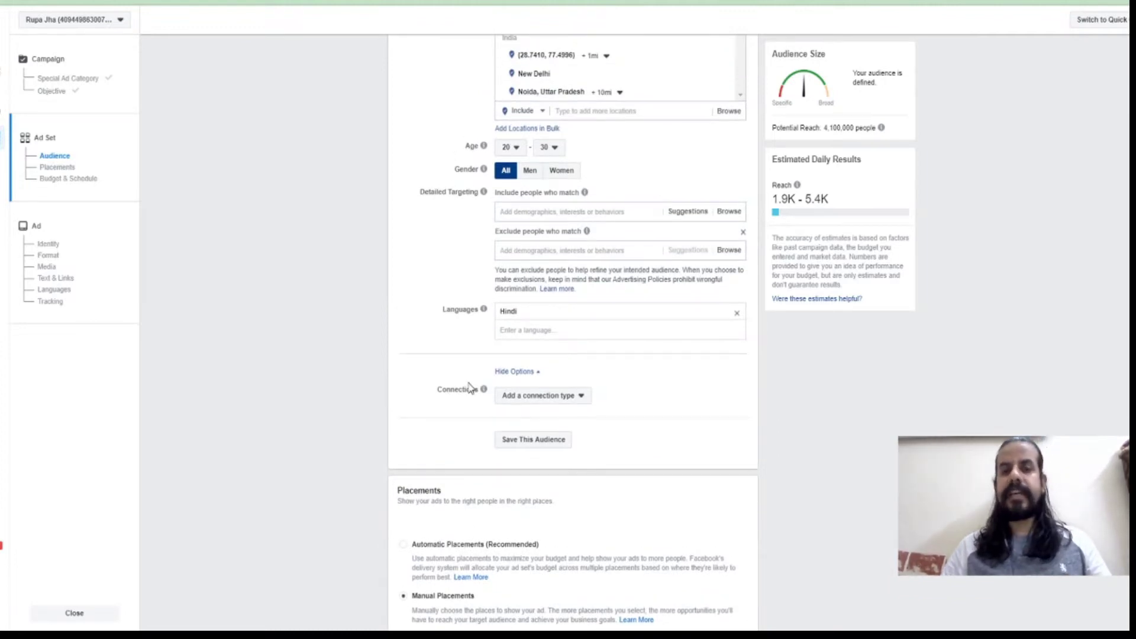
pyautogui.scroll(-5, 469, 386)
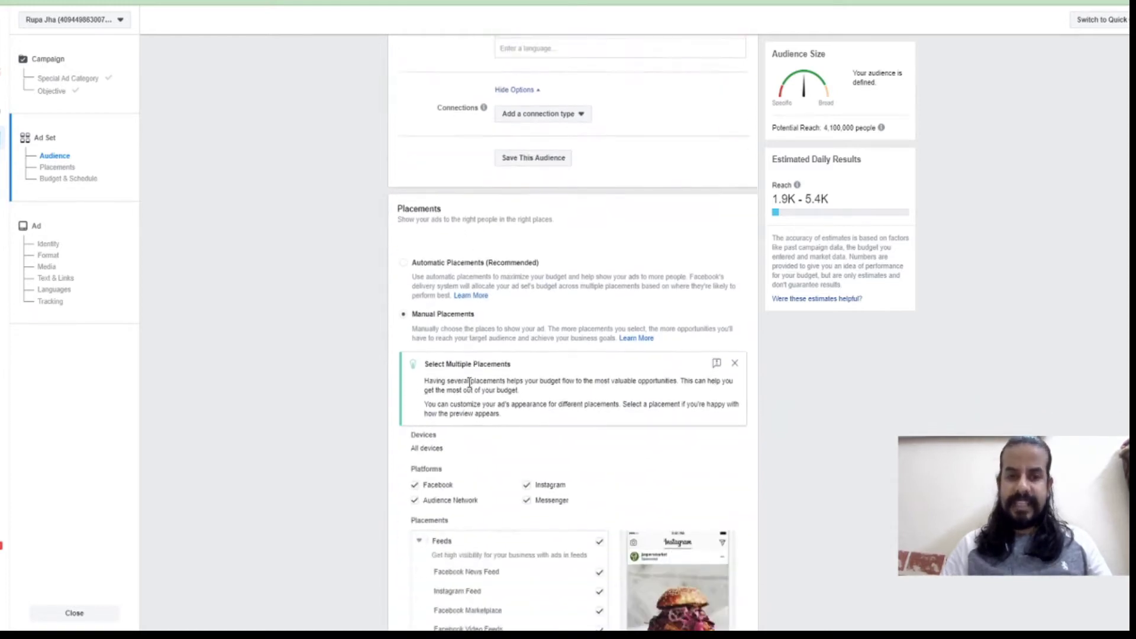
pyautogui.scroll(-1, 469, 382)
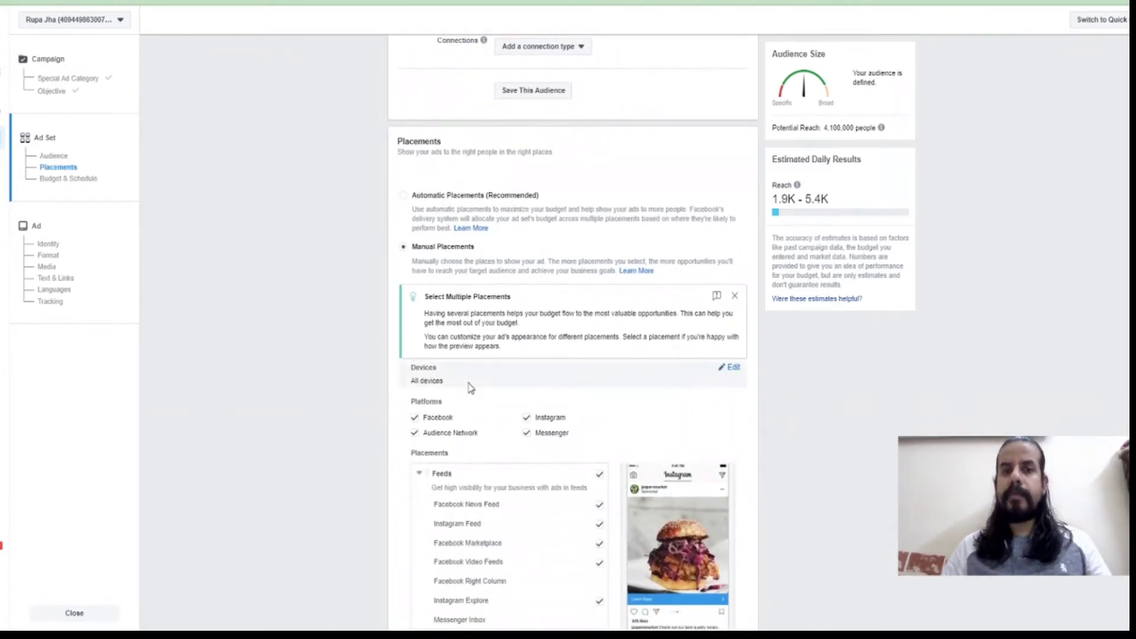
pyautogui.click(403, 196)
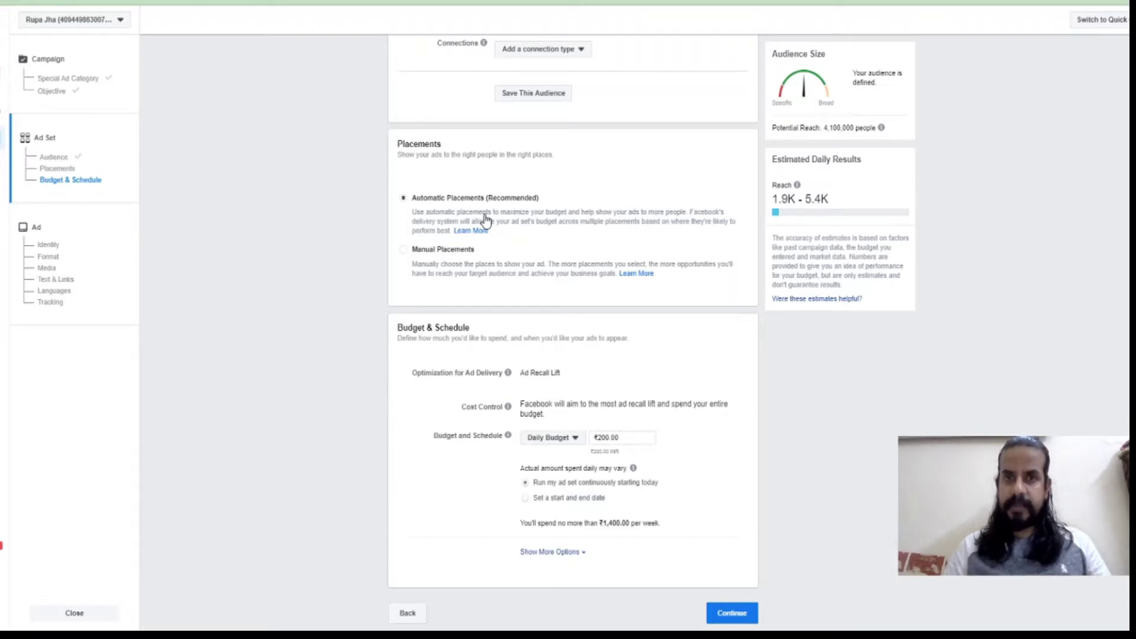
pyautogui.click(404, 251)
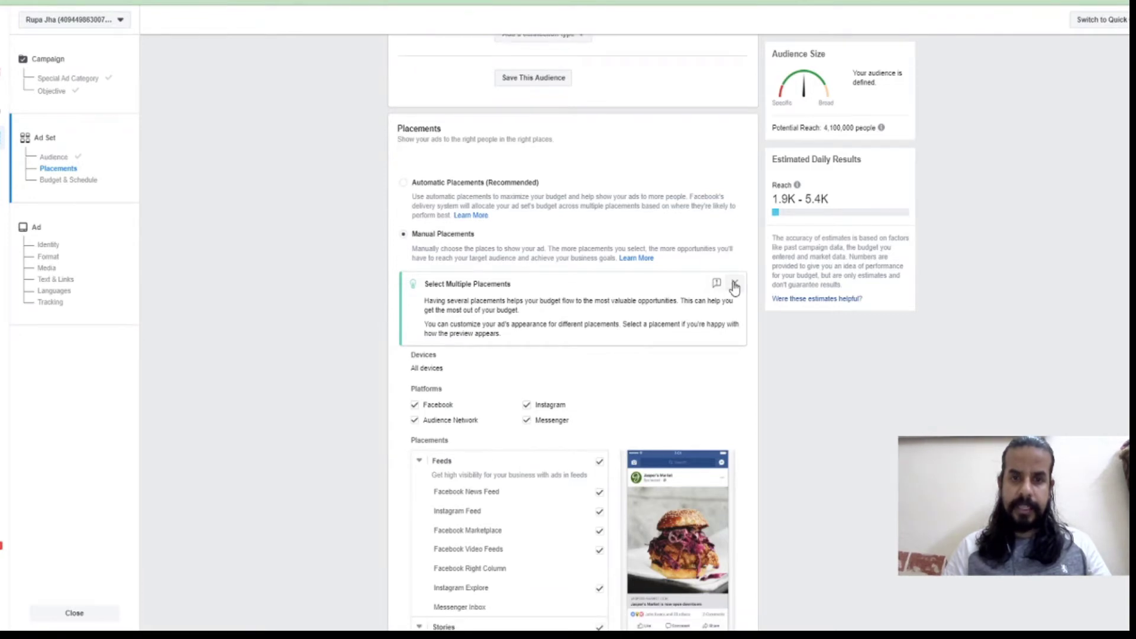
# Step: Close the Select Multiple Placements tip and review the placement options beneath it
pyautogui.click(734, 284)
pyautogui.scroll(-1, 667, 321)
pyautogui.scroll(-1, 667, 322)
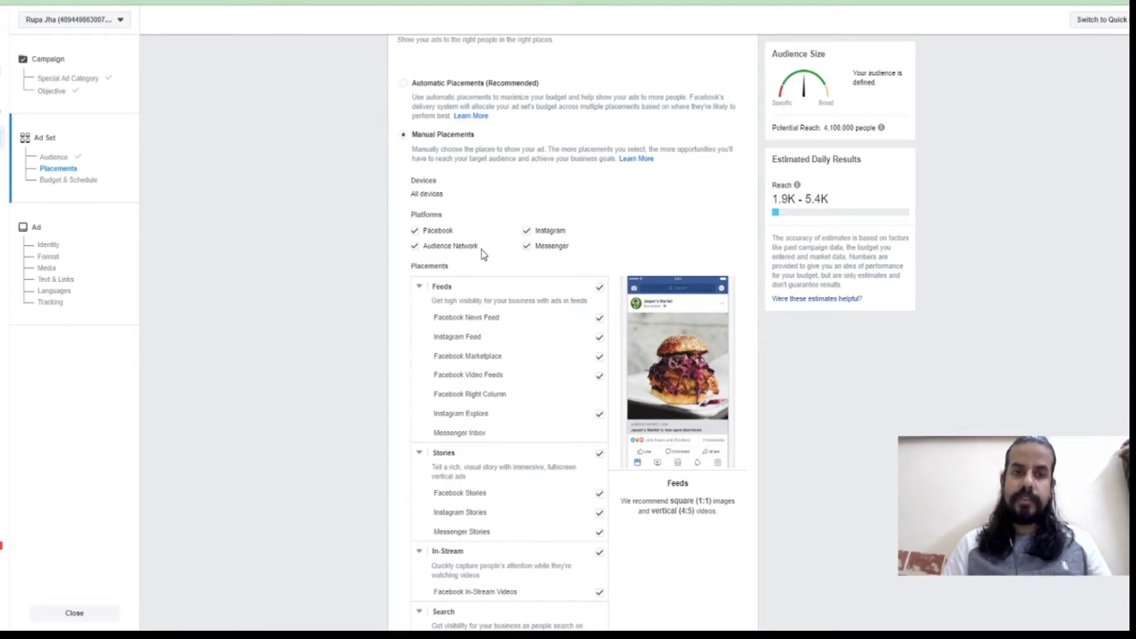
pyautogui.scroll(-2, 482, 253)
pyautogui.scroll(-1, 482, 250)
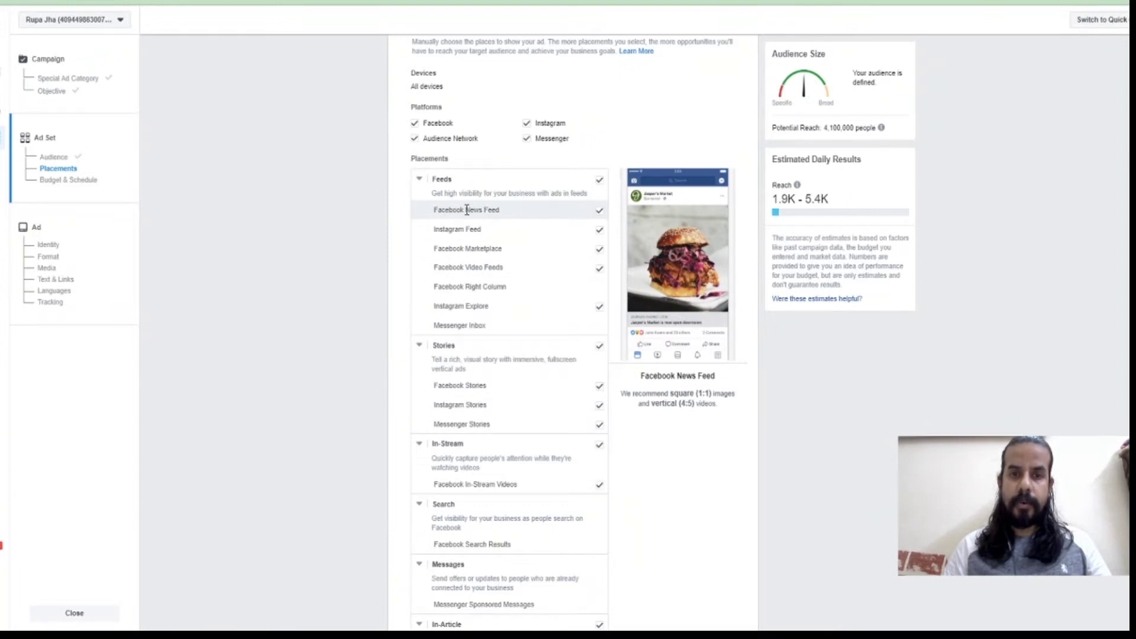
pyautogui.click(600, 214)
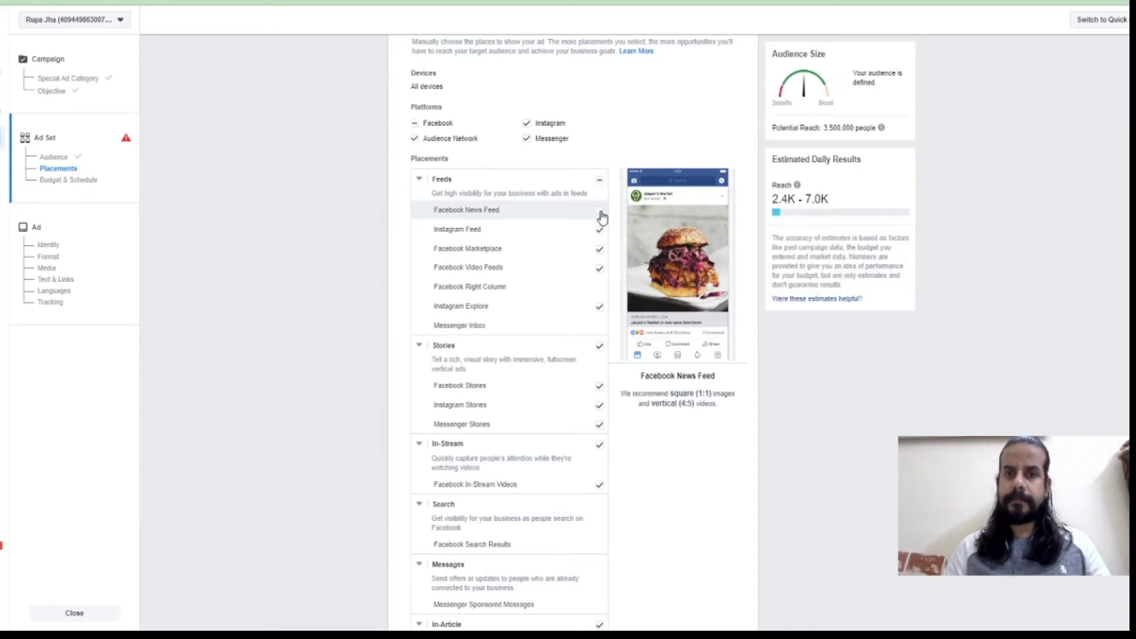
pyautogui.click(599, 214)
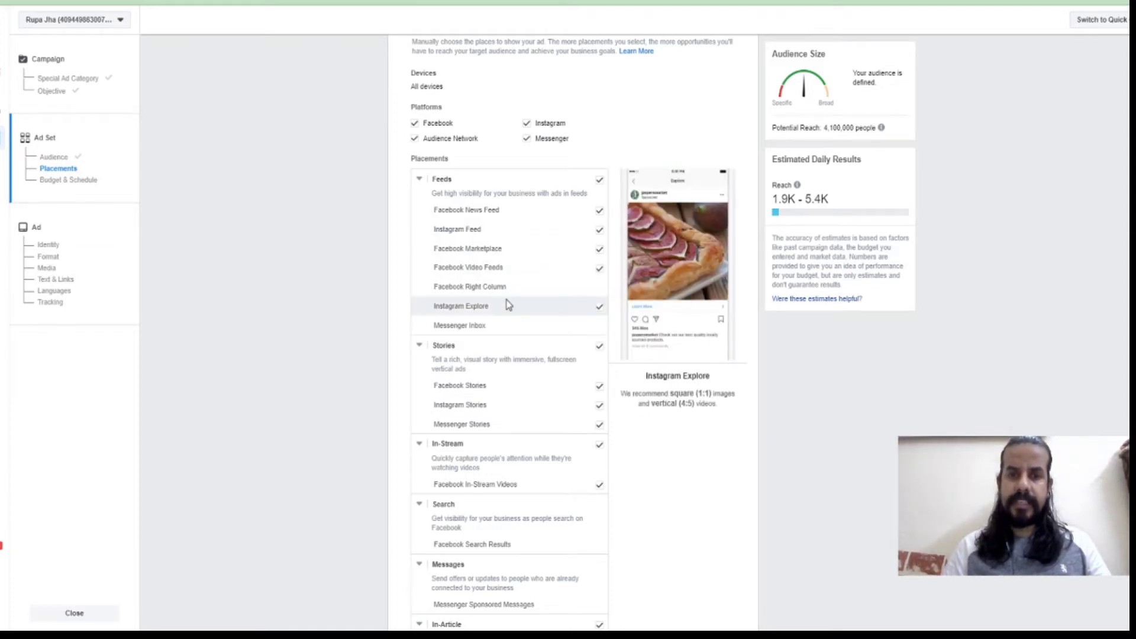
pyautogui.scroll(-1, 507, 304)
pyautogui.scroll(-1, 507, 304)
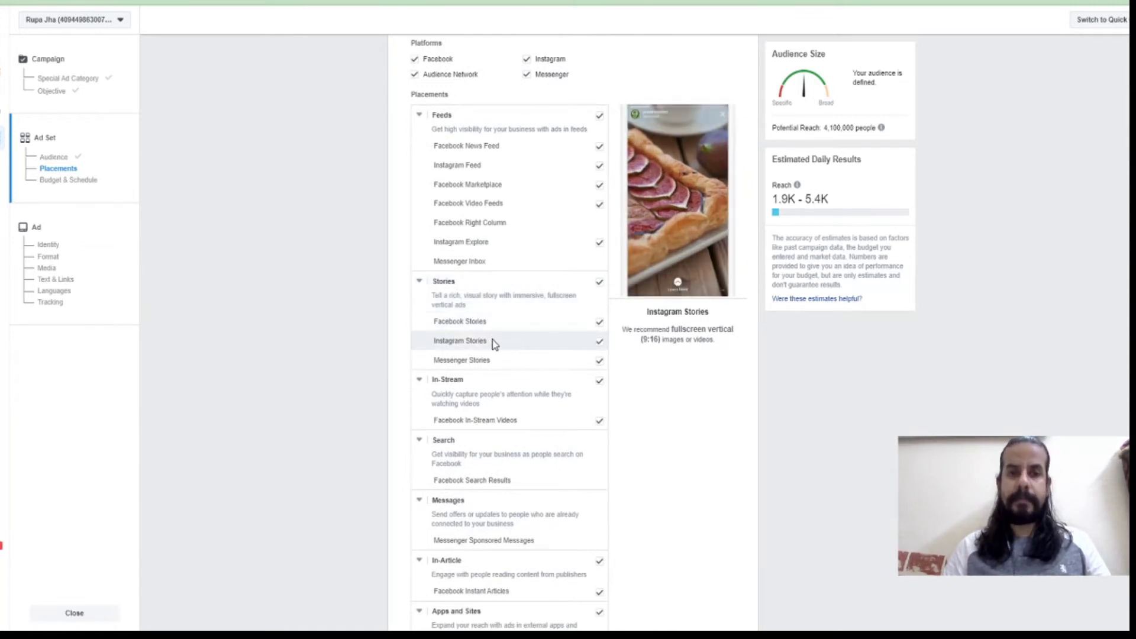
pyautogui.scroll(-1, 493, 342)
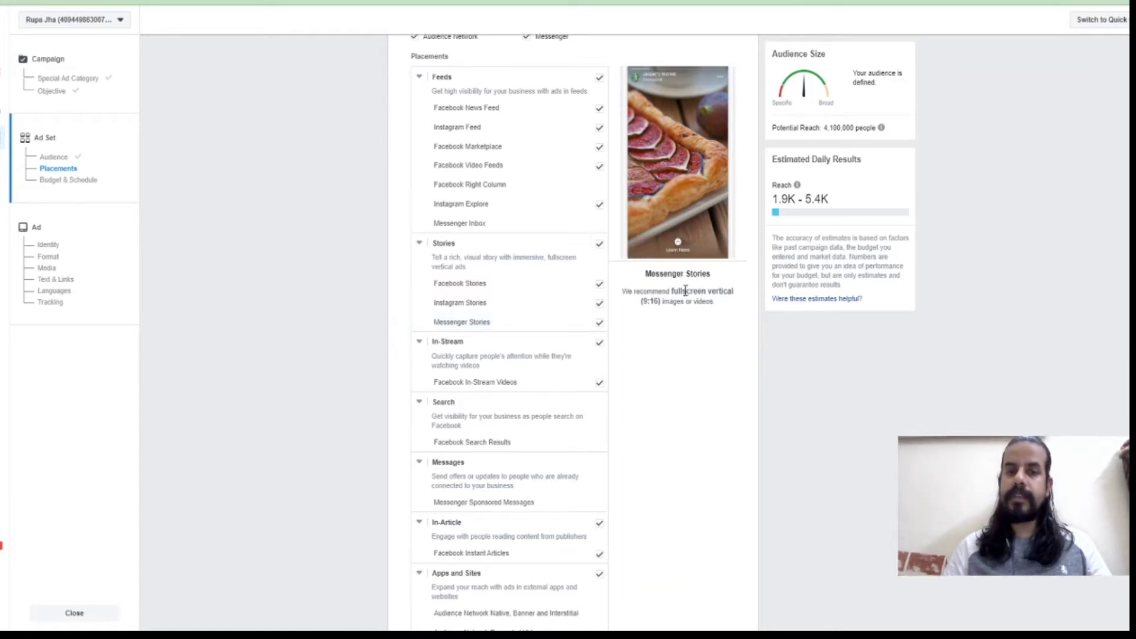
pyautogui.scroll(-1, 682, 292)
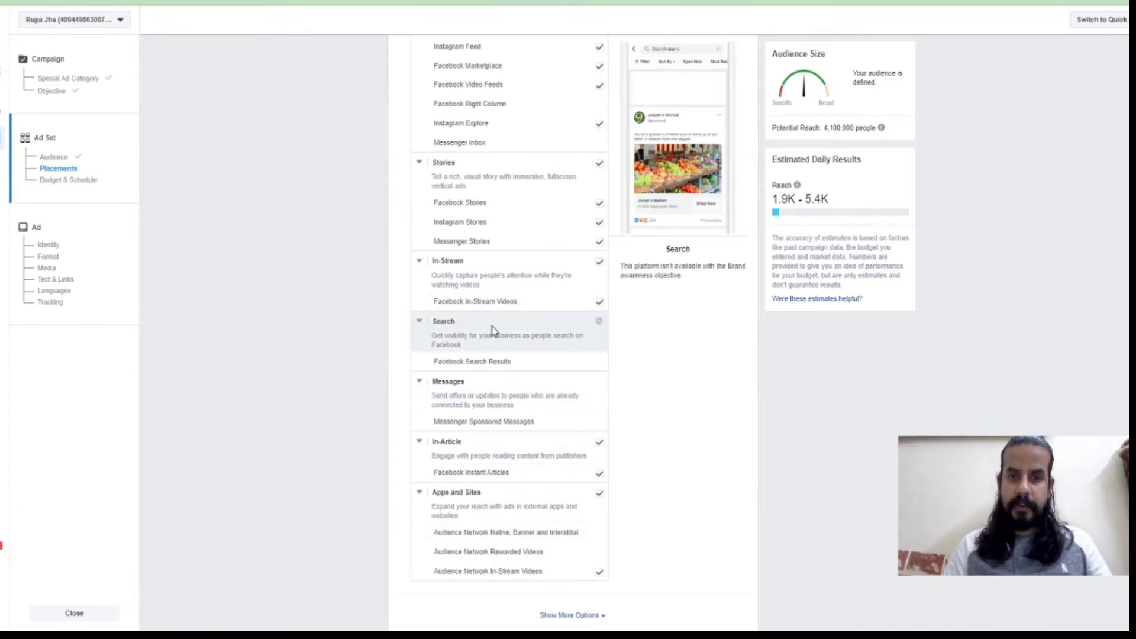
pyautogui.scroll(1, 497, 331)
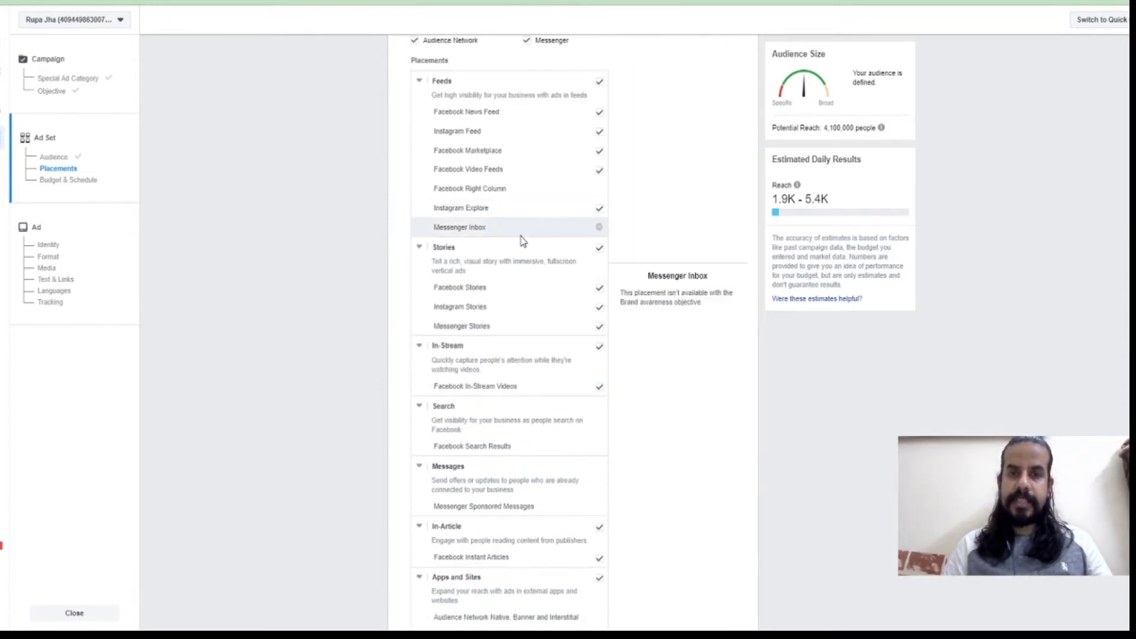
pyautogui.scroll(1, 532, 236)
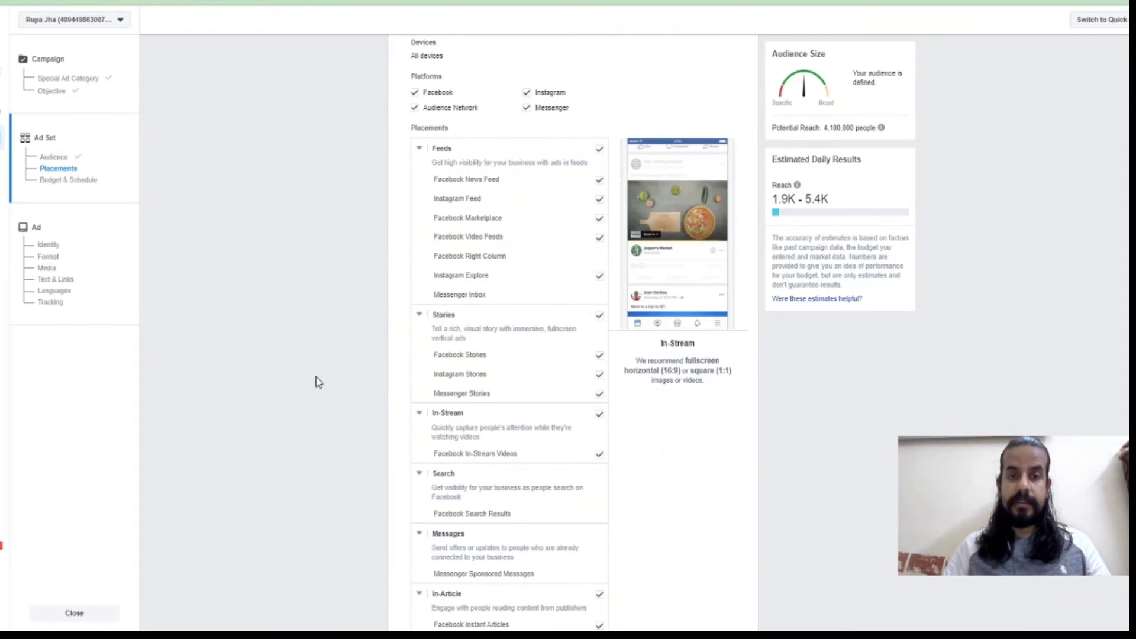
pyautogui.scroll(-5, 319, 382)
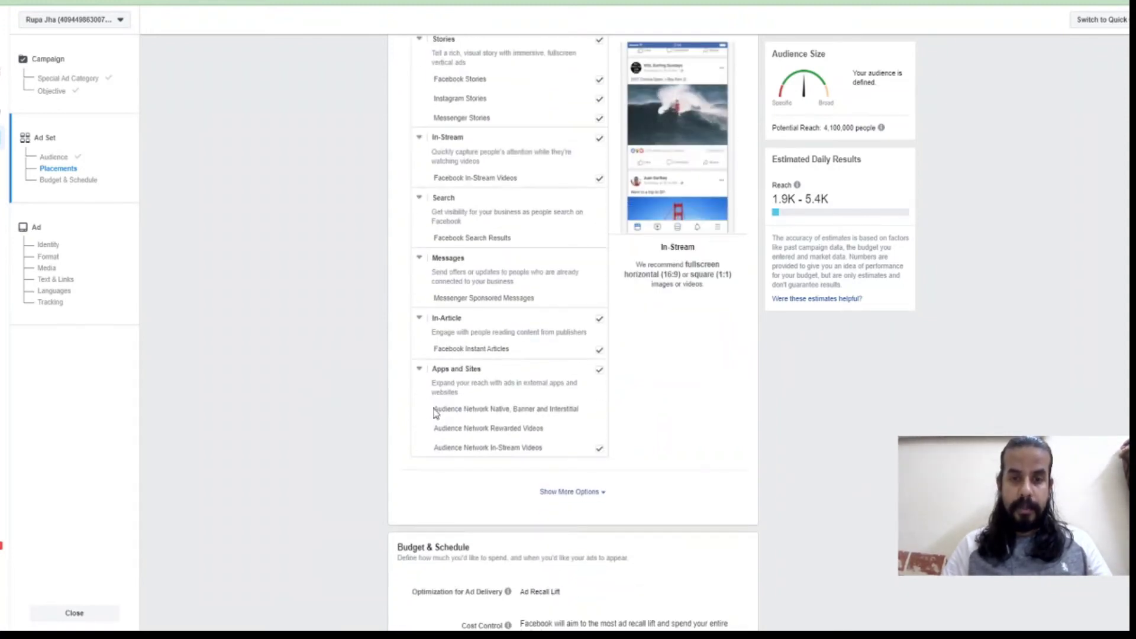
pyautogui.scroll(2, 361, 336)
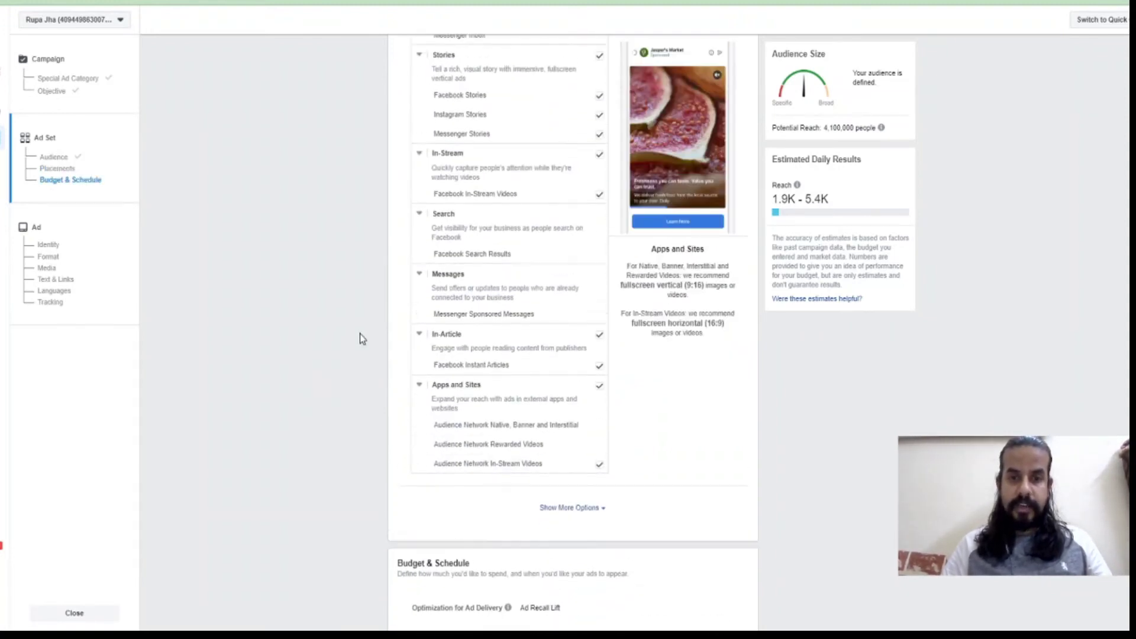
pyautogui.scroll(5, 359, 334)
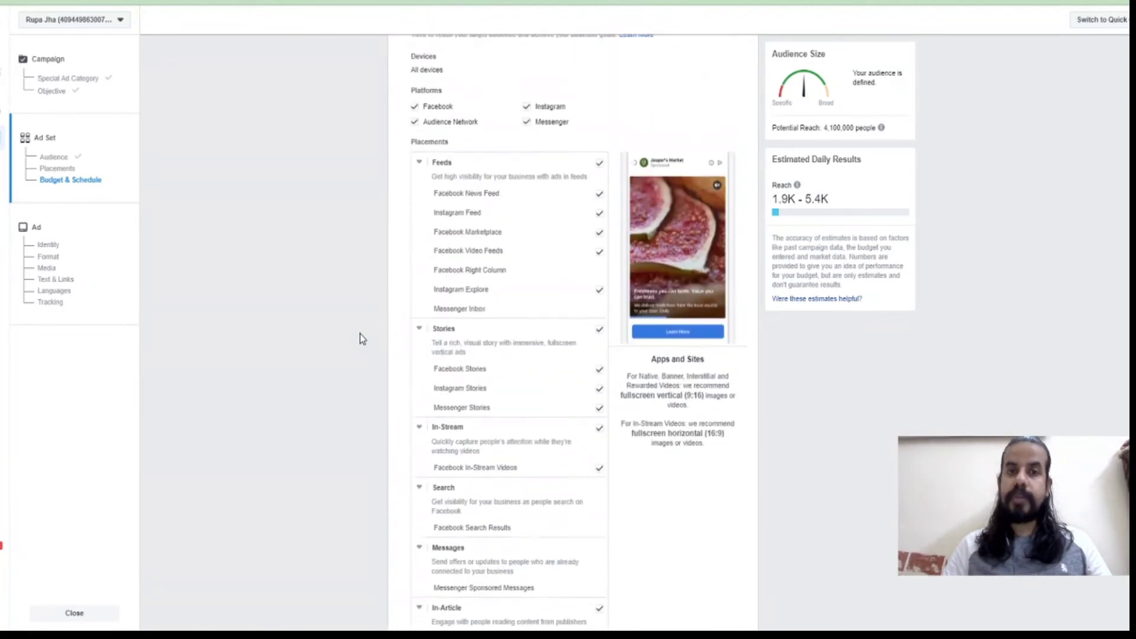
pyautogui.scroll(3, 364, 237)
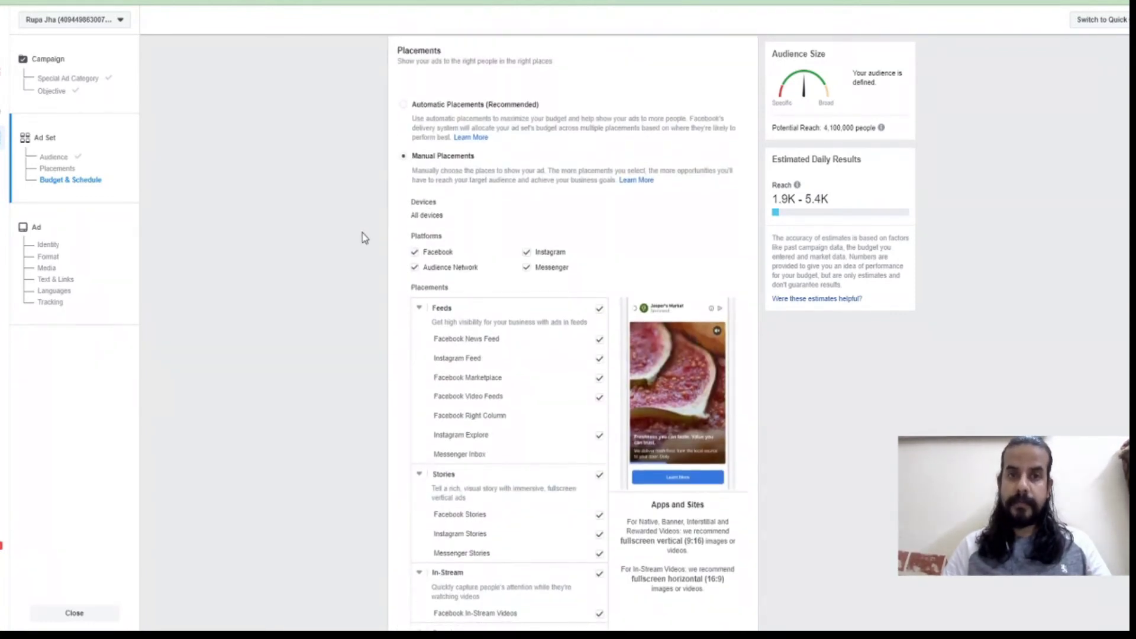
pyautogui.scroll(-5, 363, 238)
pyautogui.scroll(-7, 364, 237)
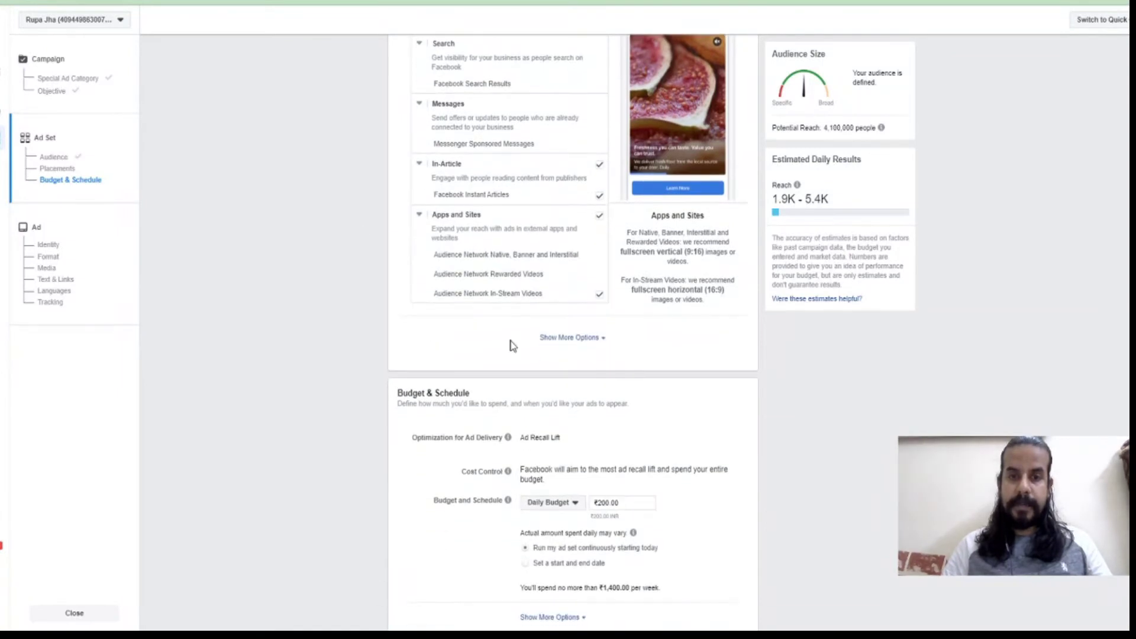
# Step: Expand Show More Options under Placements to reveal the device, Wi-Fi and inventory settings
pyautogui.click(579, 340)
pyautogui.scroll(-2, 642, 362)
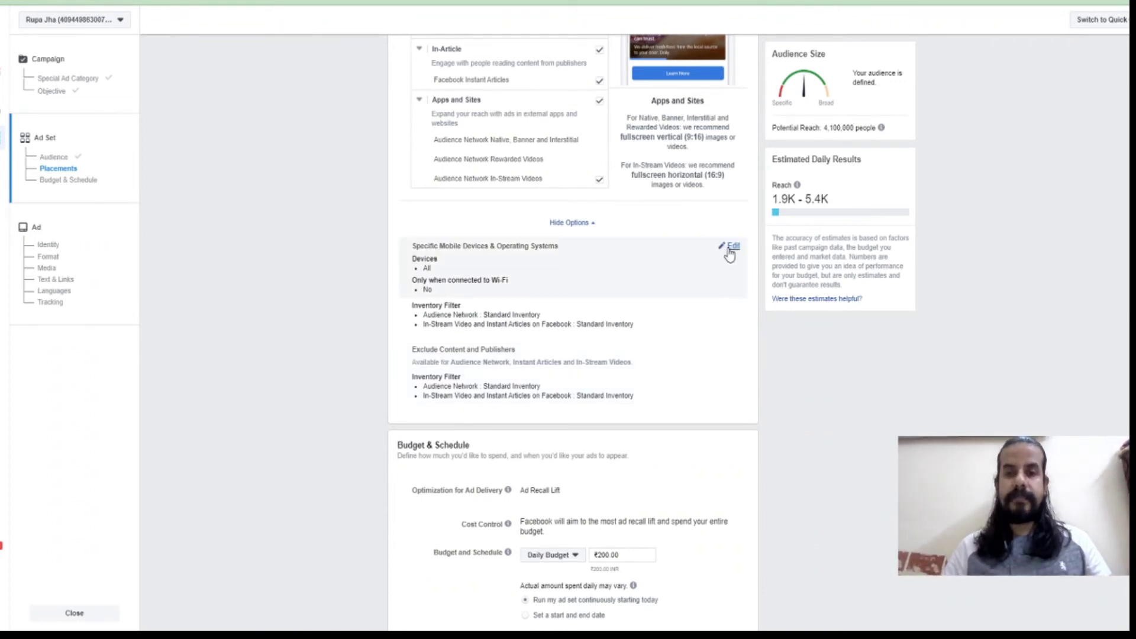
# Step: Keep All Mobile Devices targeted and limit delivery to Wi-Fi connections only
pyautogui.click(730, 248)
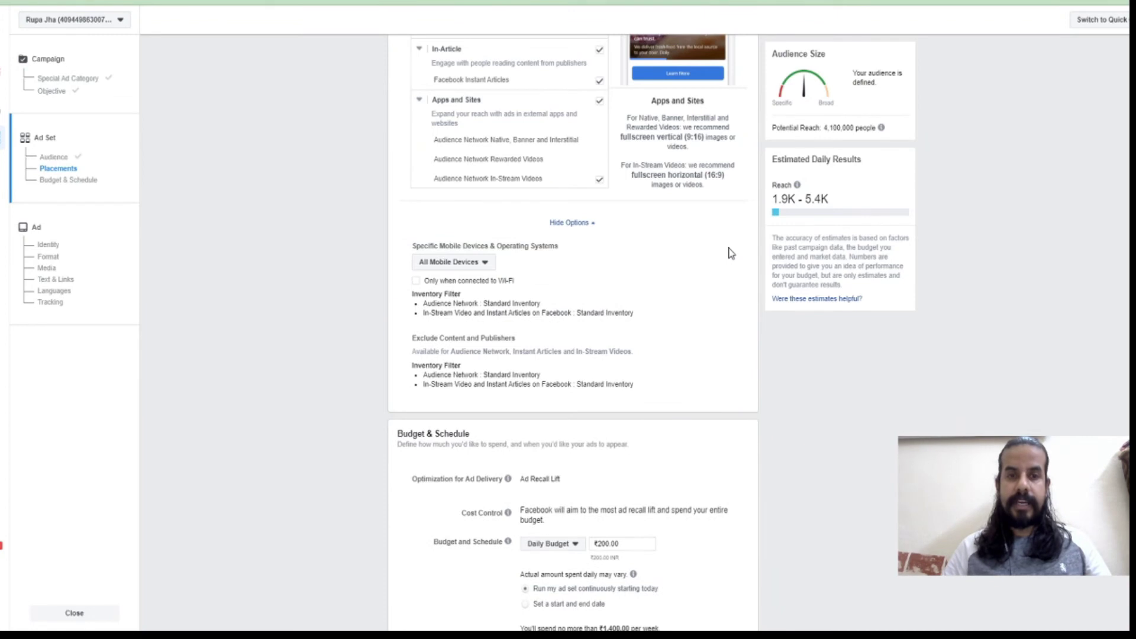
pyautogui.click(484, 264)
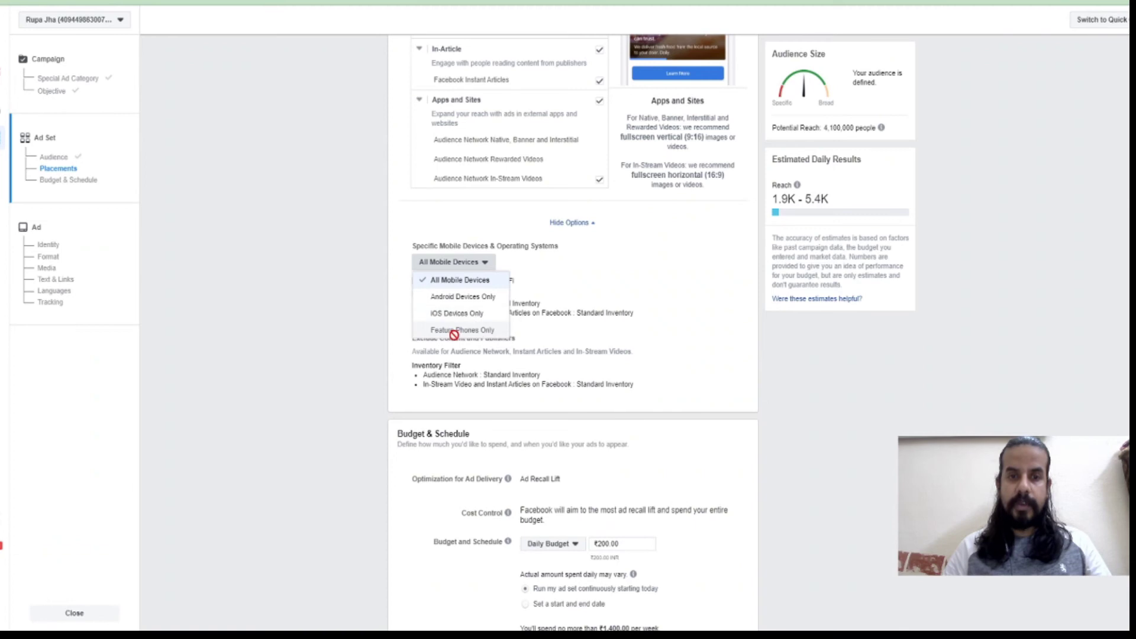
pyautogui.click(595, 289)
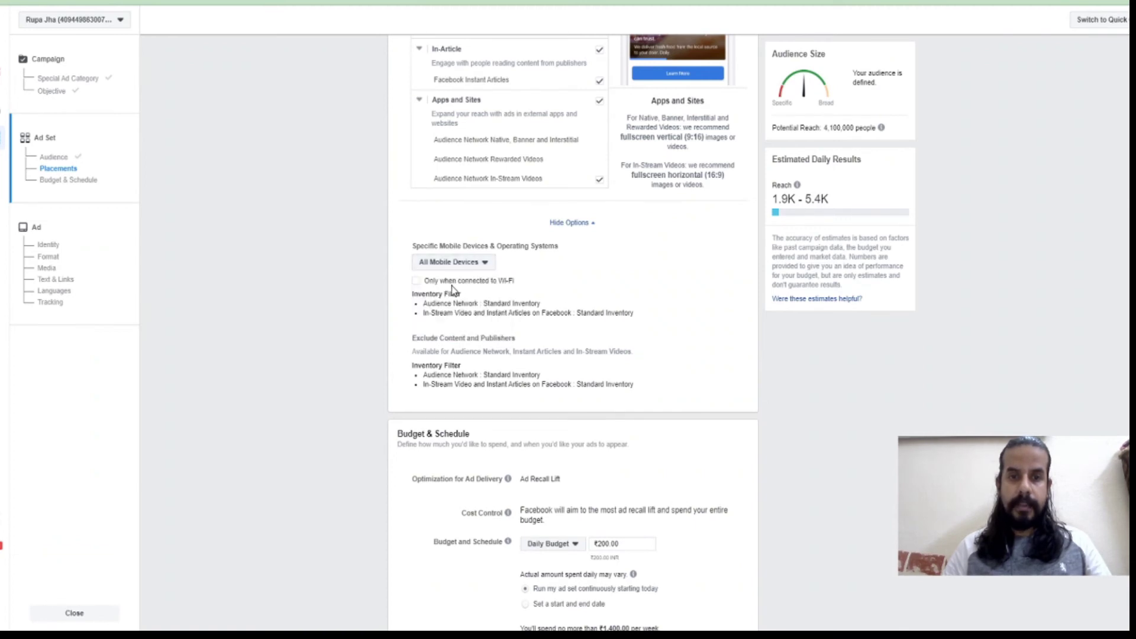
pyautogui.click(417, 282)
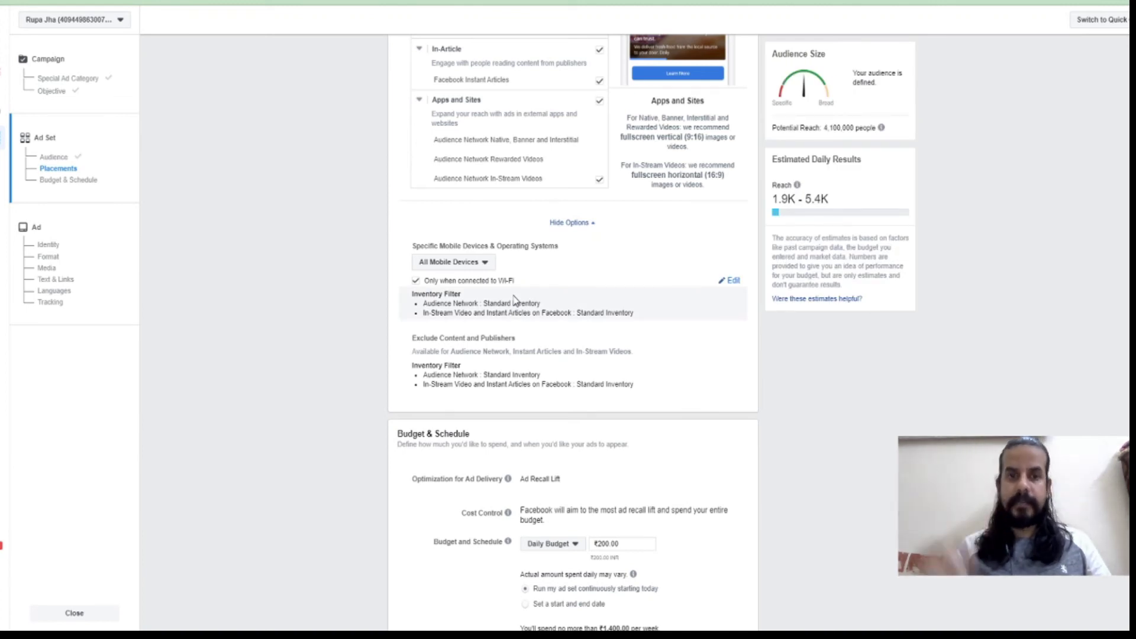
# Step: Untick 'Only when connected to Wi-Fi' so ads deliver over any connection
pyautogui.click(415, 282)
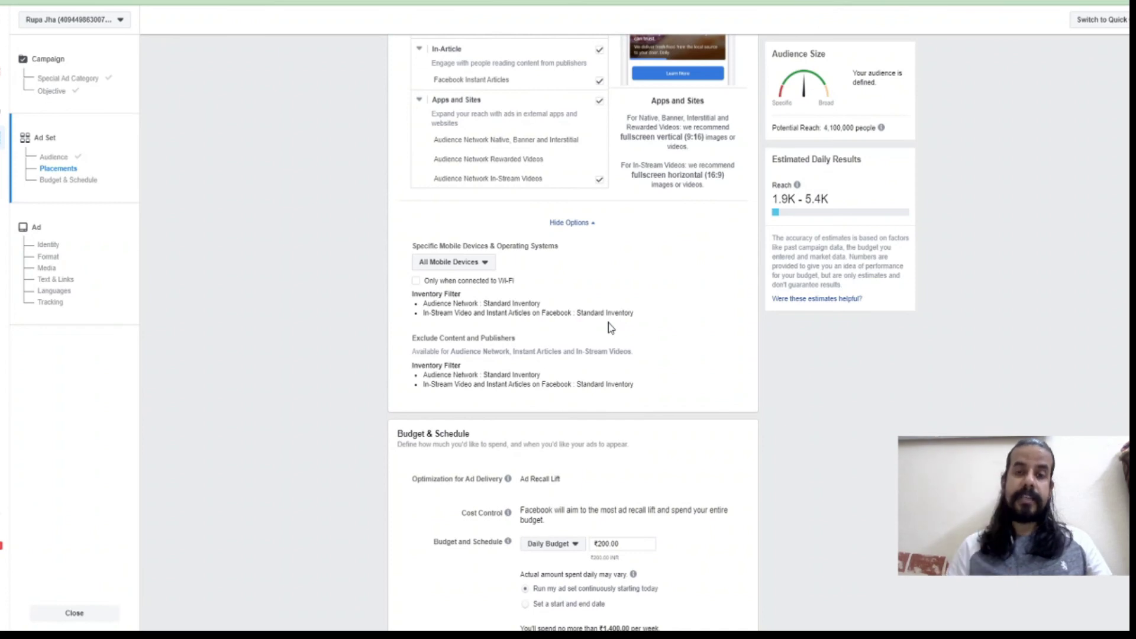
pyautogui.scroll(8, 610, 328)
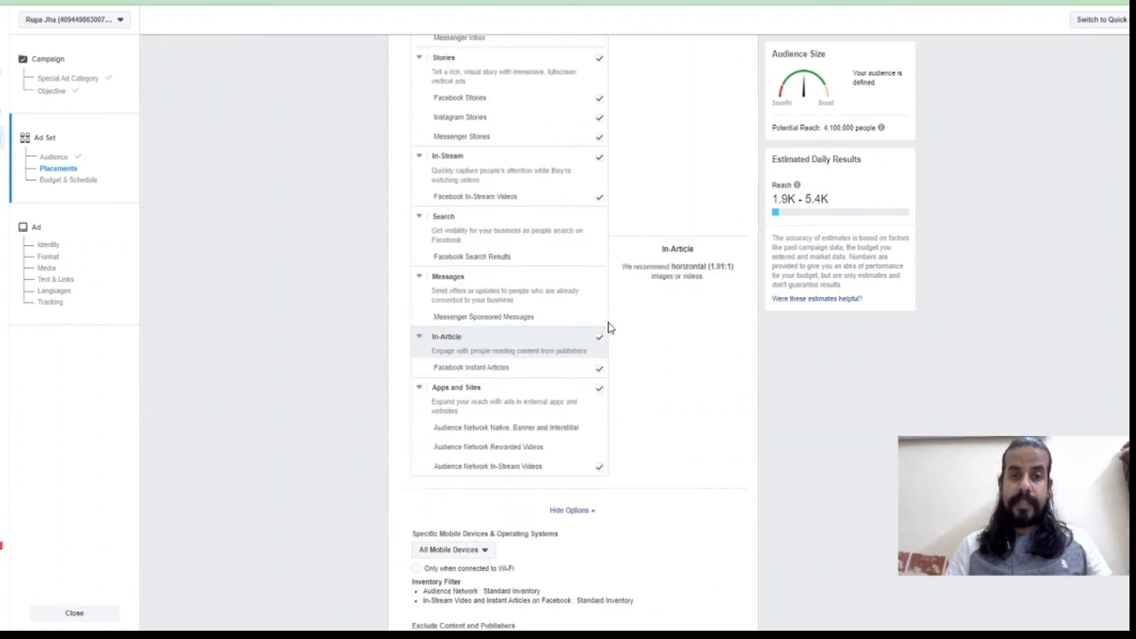
pyautogui.scroll(5, 610, 328)
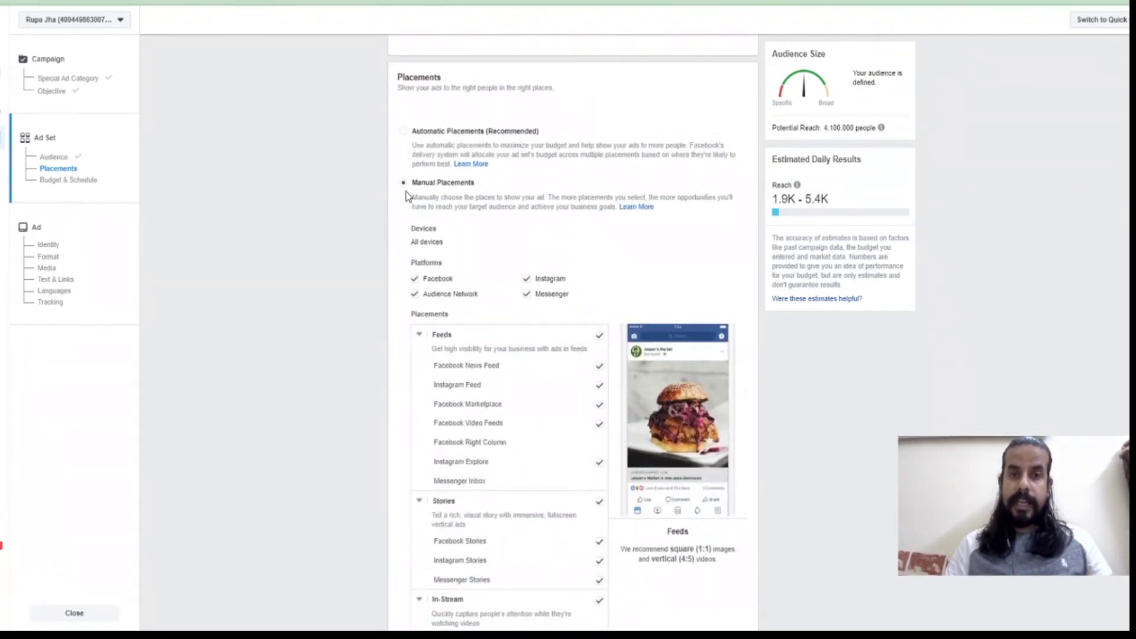
pyautogui.scroll(-12, 521, 288)
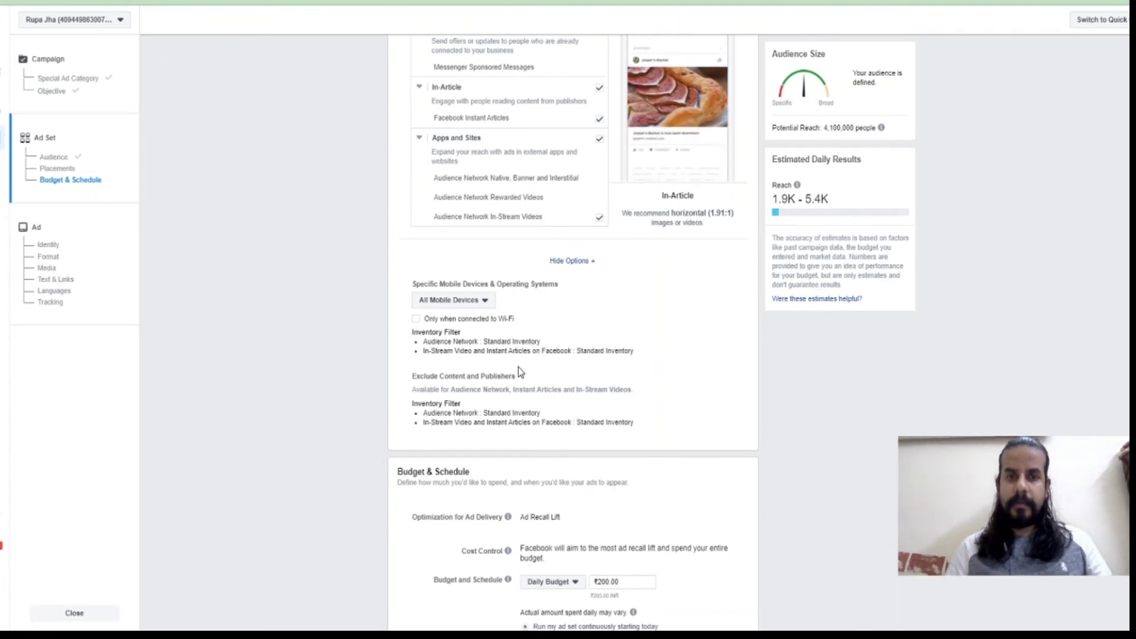
pyautogui.scroll(-3, 519, 371)
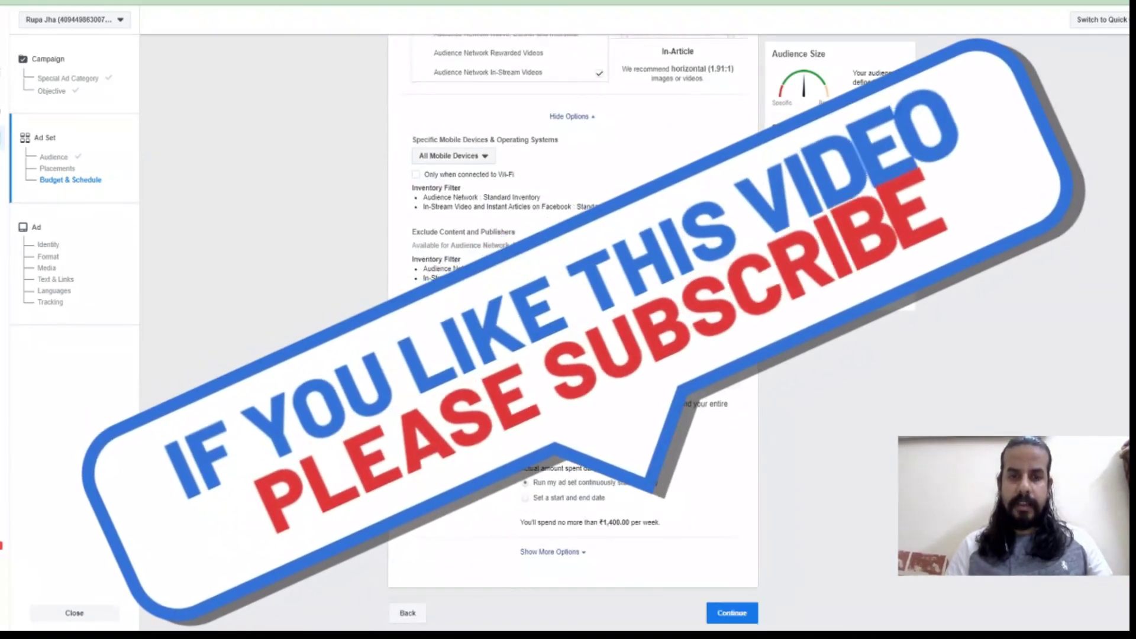